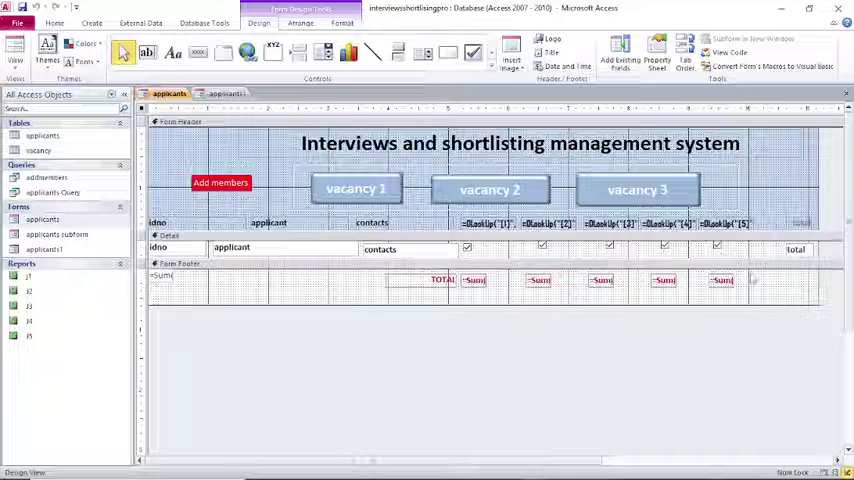
Draw test buttons in the applicants form footer and header, deleting each one.
left_click(198, 52)
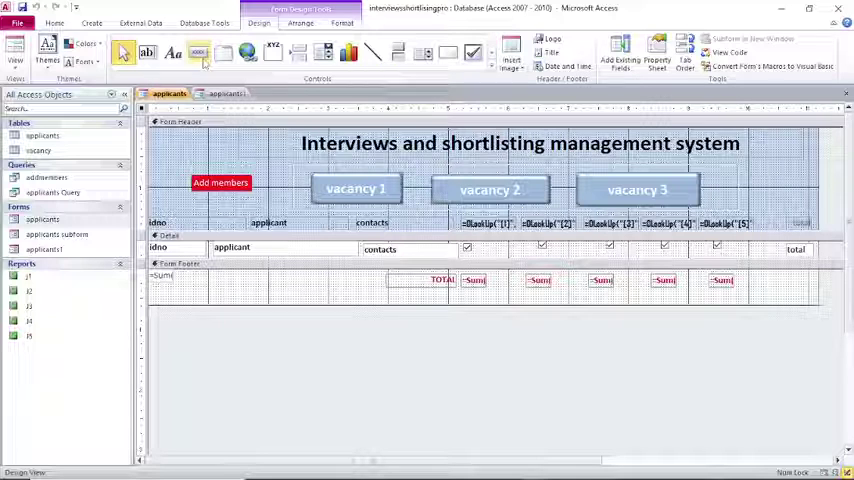
left_click_drag(245, 274, 345, 298)
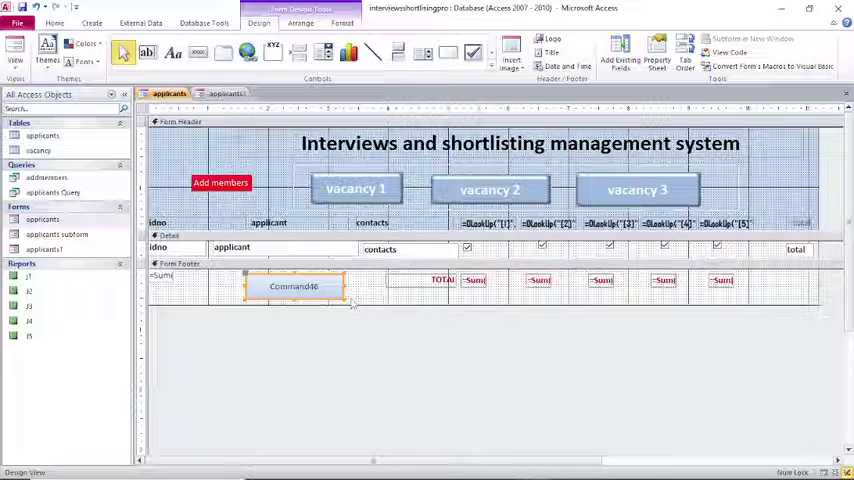
key("Delete")
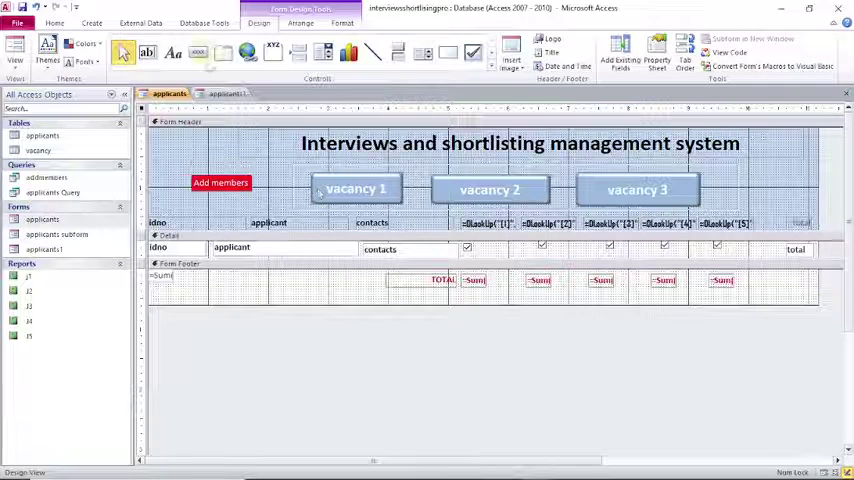
left_click(198, 52)
left_click_drag(200, 137, 290, 166)
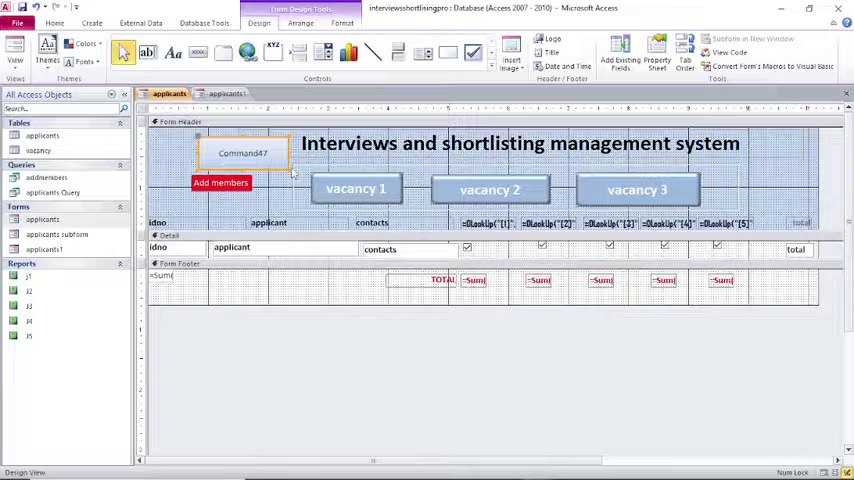
key("Delete")
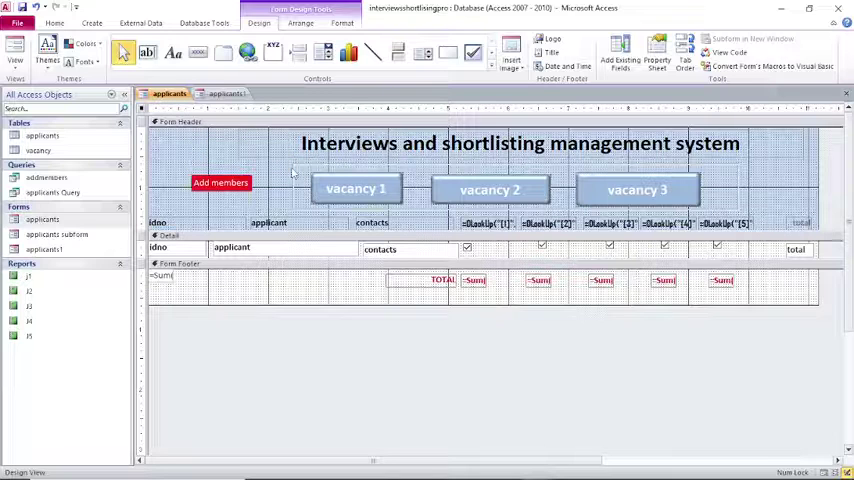
Close the applicants form without saving and open applicants1 in Design view.
key("ctrl+w")
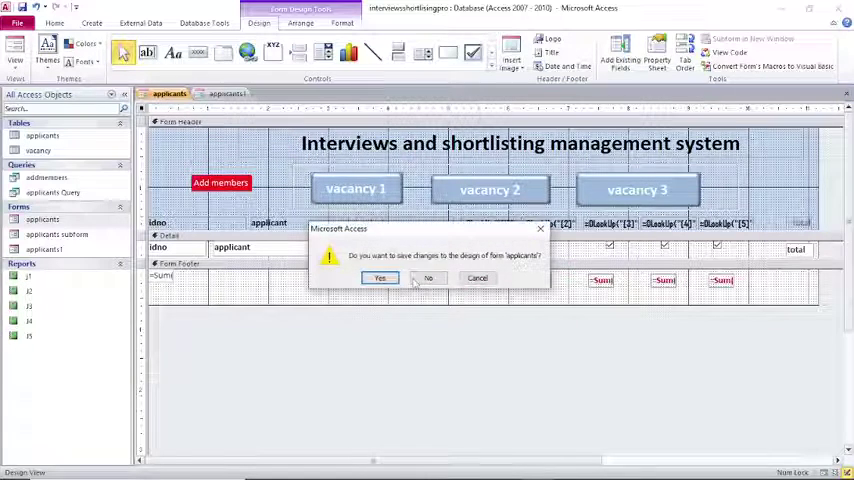
left_click(424, 279)
right_click(474, 170)
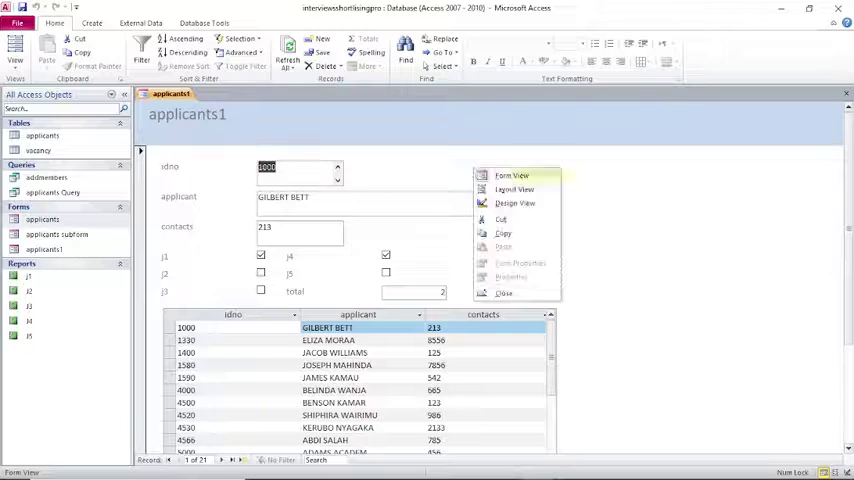
left_click(512, 203)
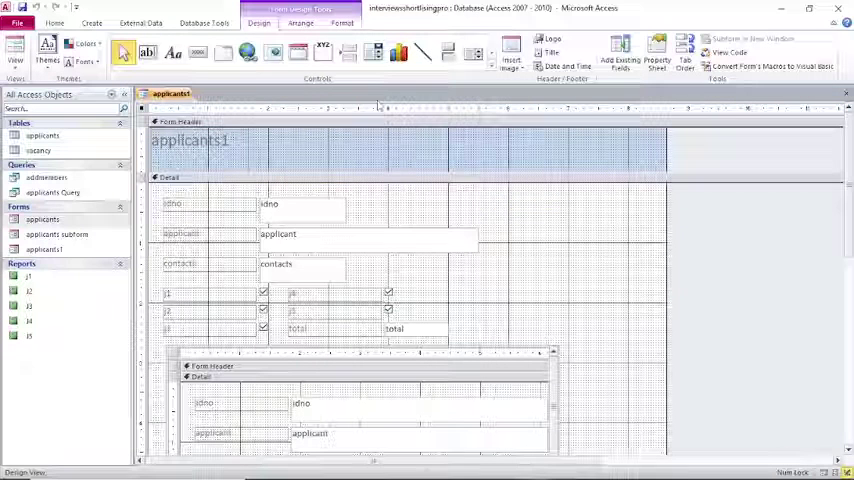
Draw a test button in the applicants1 Detail section, then delete it.
left_click(197, 52)
left_click_drag(513, 198, 619, 220)
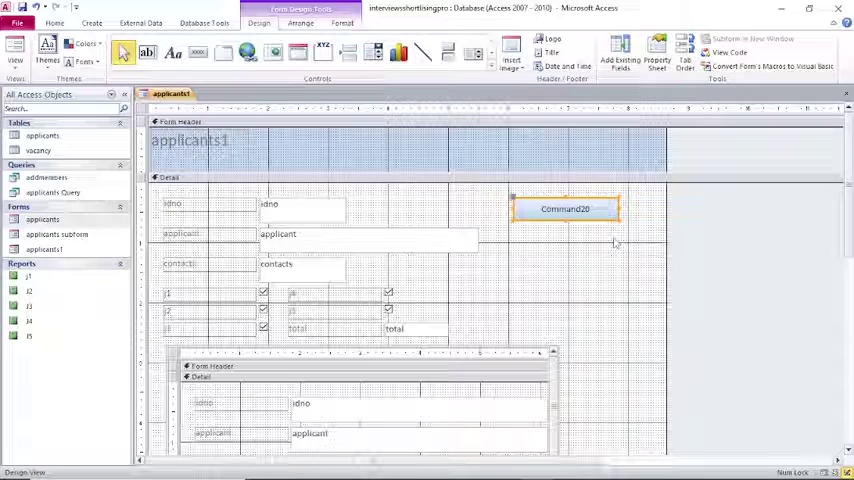
key("Delete")
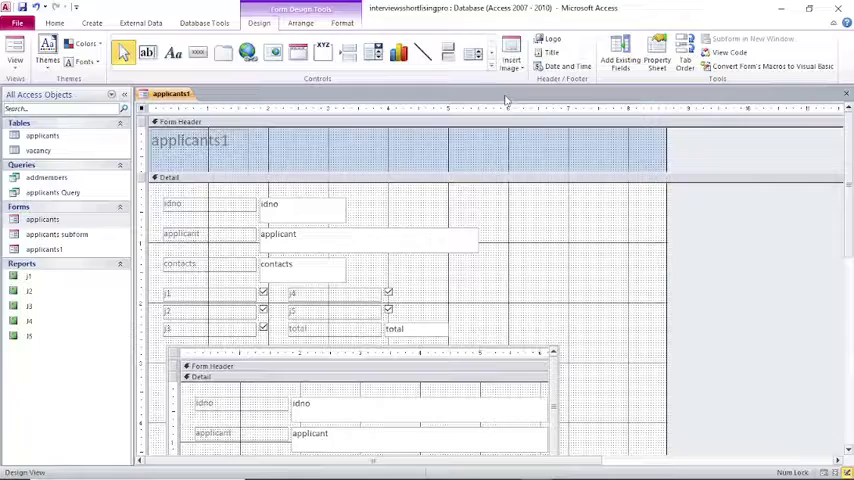
Enable Use Control Wizards in the Controls gallery and reopen the gallery to confirm.
left_click(491, 62)
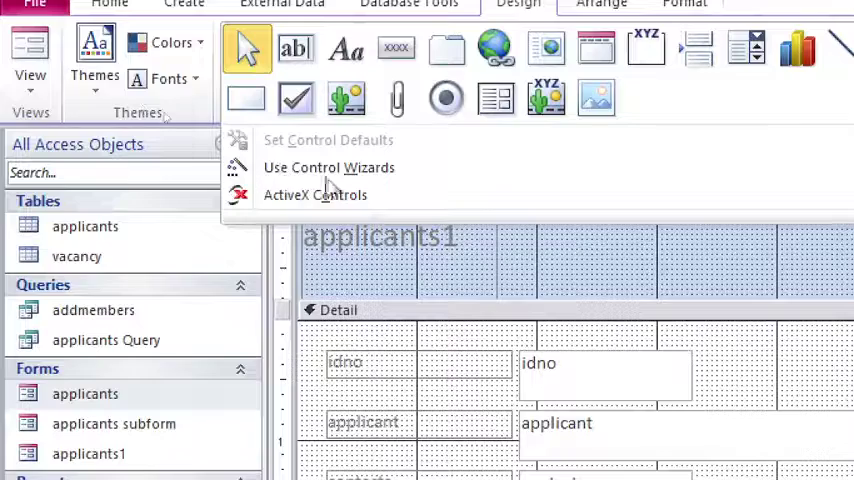
left_click(287, 175)
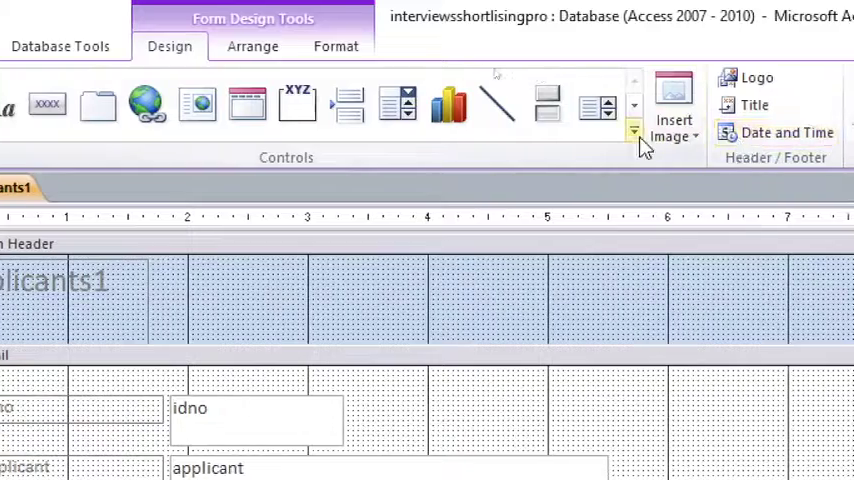
left_click(637, 135)
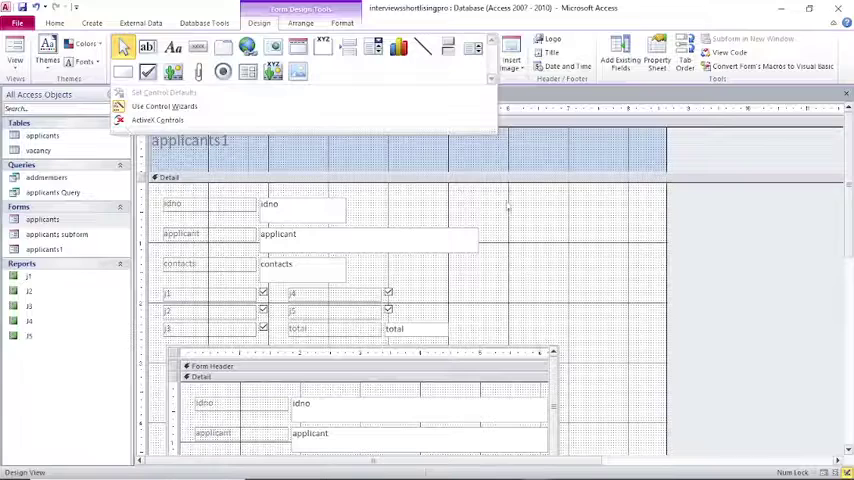
Add a default Command2 button to applicants1's Detail section, then open applicants in Design view.
left_click(509, 208)
left_click(436, 179)
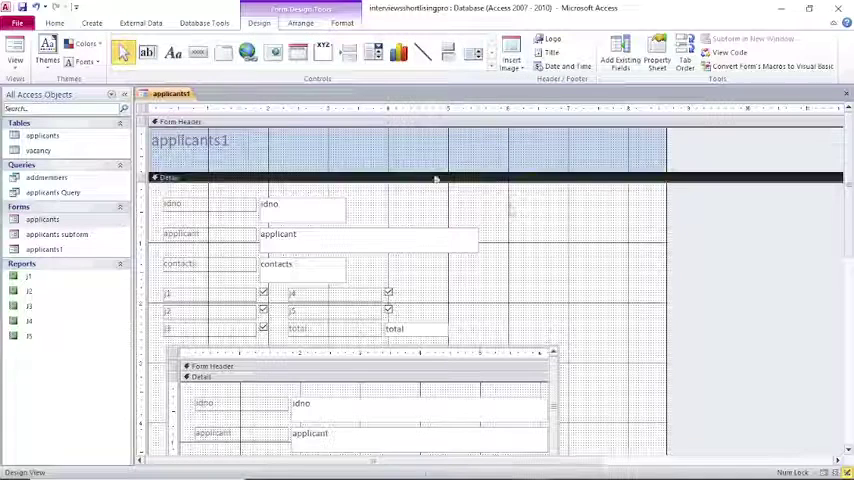
left_click(197, 52)
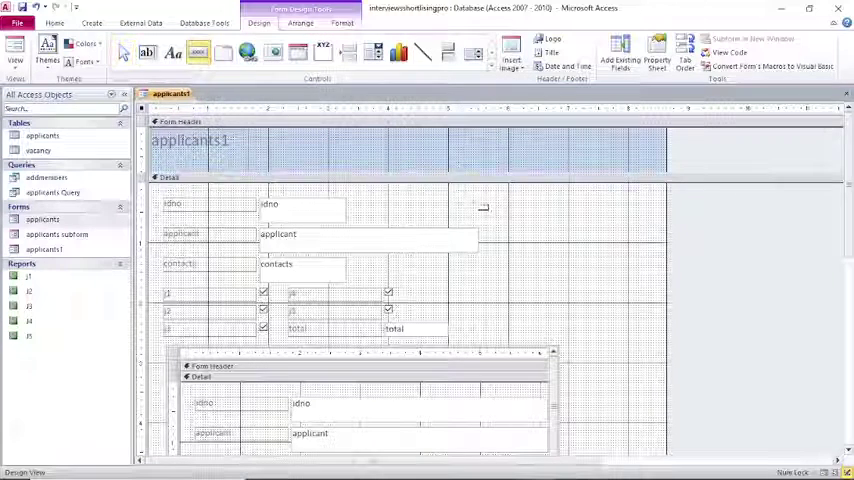
left_click_drag(485, 197, 537, 217)
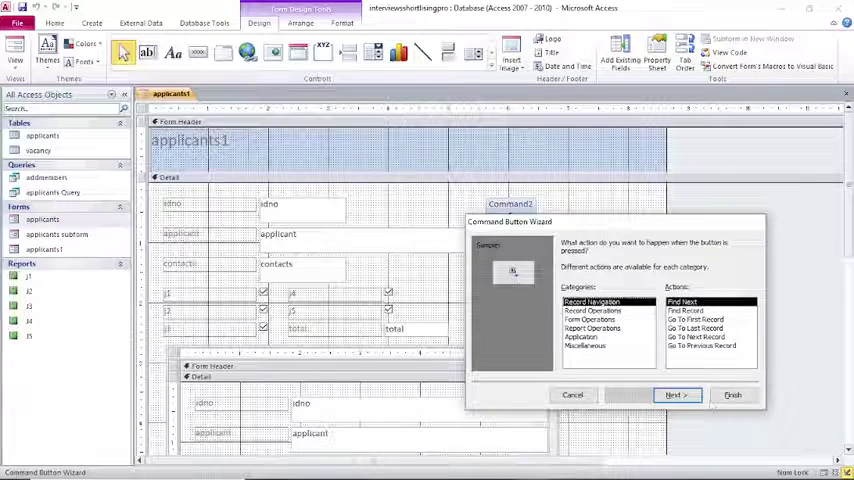
left_click(572, 395)
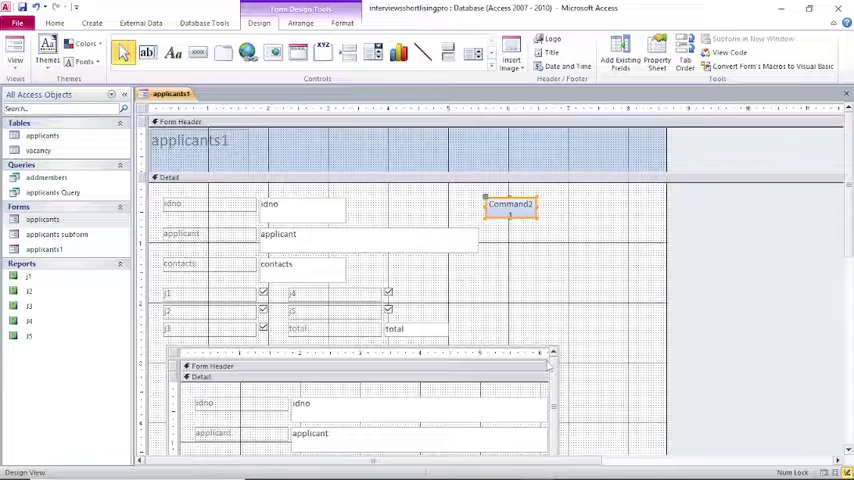
right_click(55, 220)
left_click(97, 252)
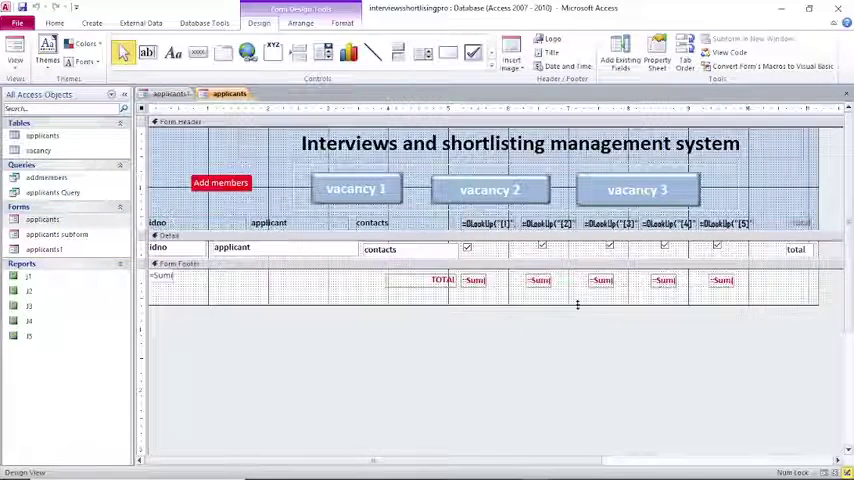
Extend the applicants footer downward, draw the Command46 button there, and move the wizard aside.
left_click_drag(577, 304, 577, 384)
left_click(197, 52)
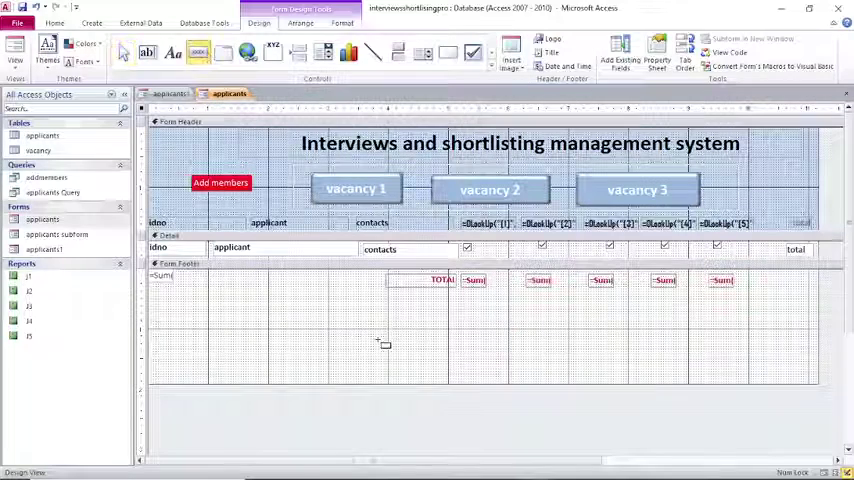
left_click_drag(350, 320, 419, 343)
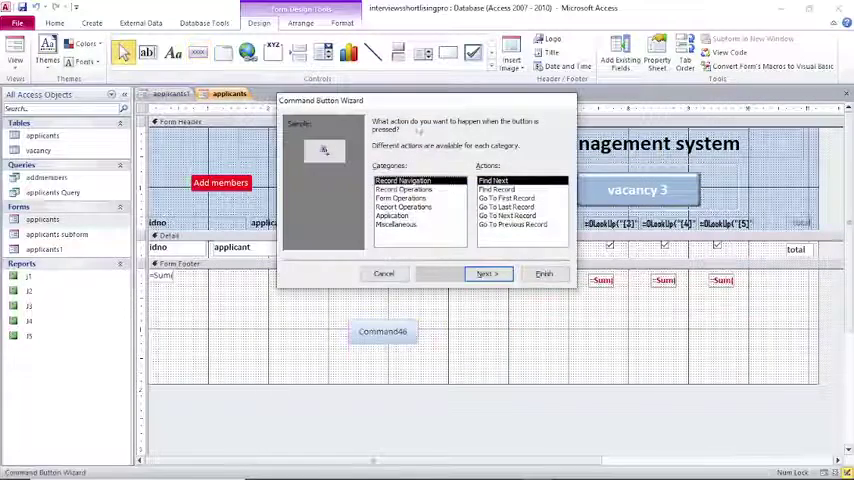
left_click_drag(425, 105, 613, 261)
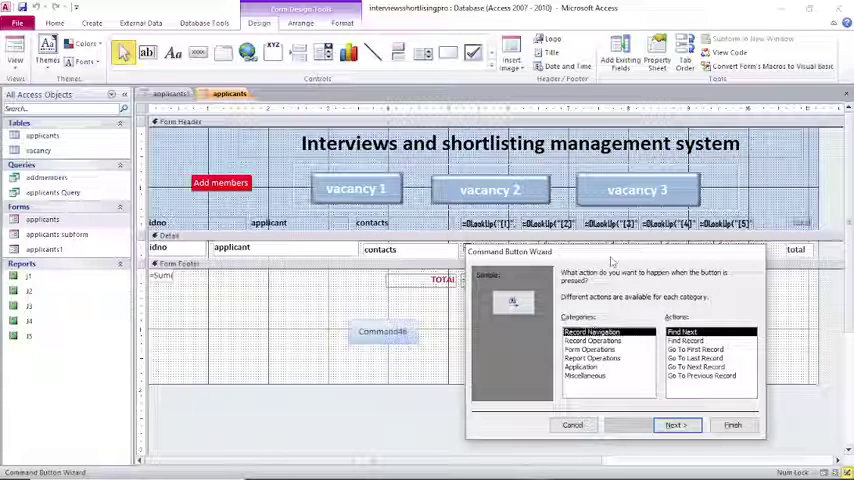